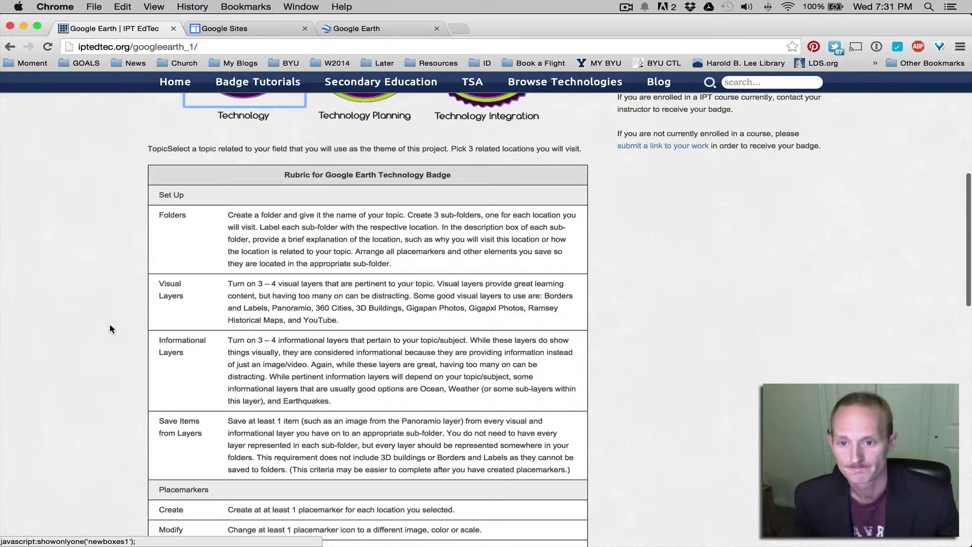
Review the rubric's Set Up and Folders requirements, then bring Google Earth to the front
scroll(109, 323, down, 1)
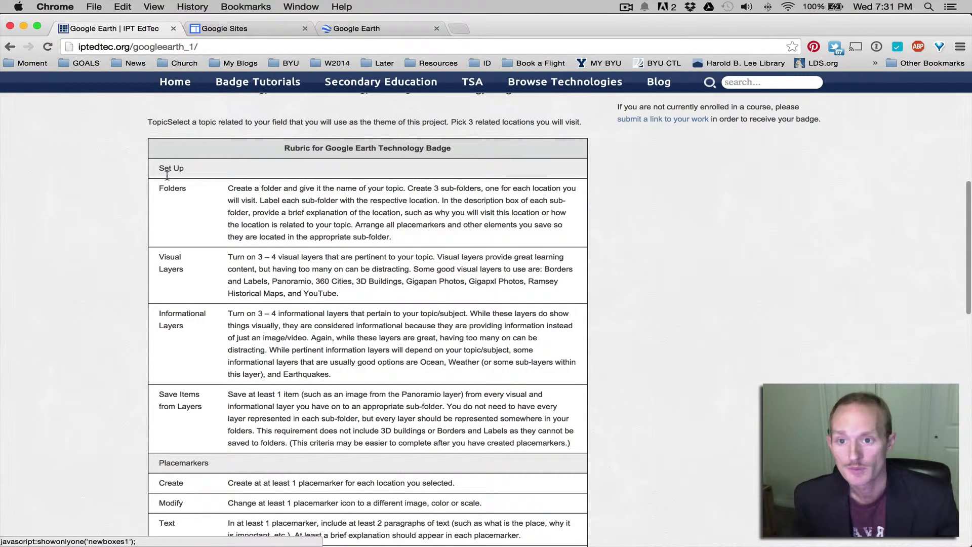
drag(158, 168, 577, 441)
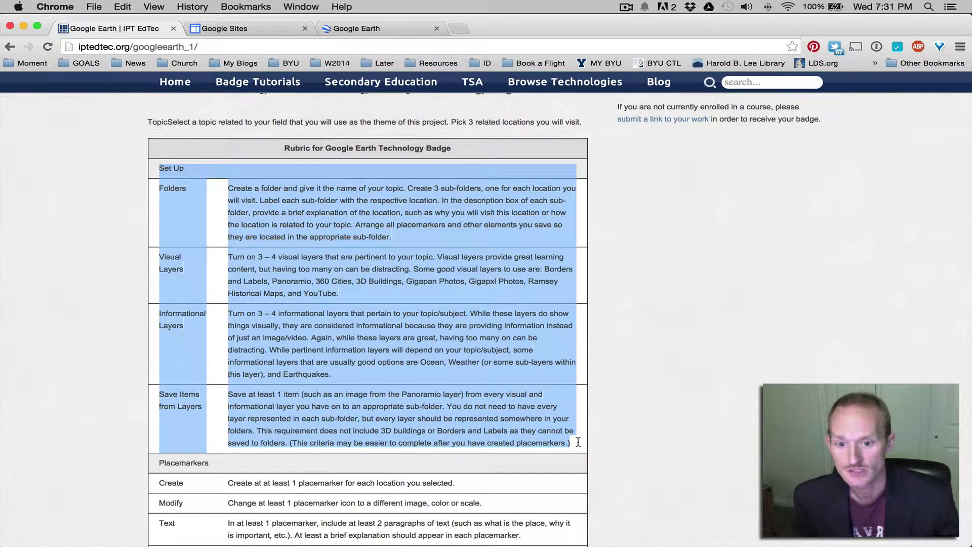
click(99, 238)
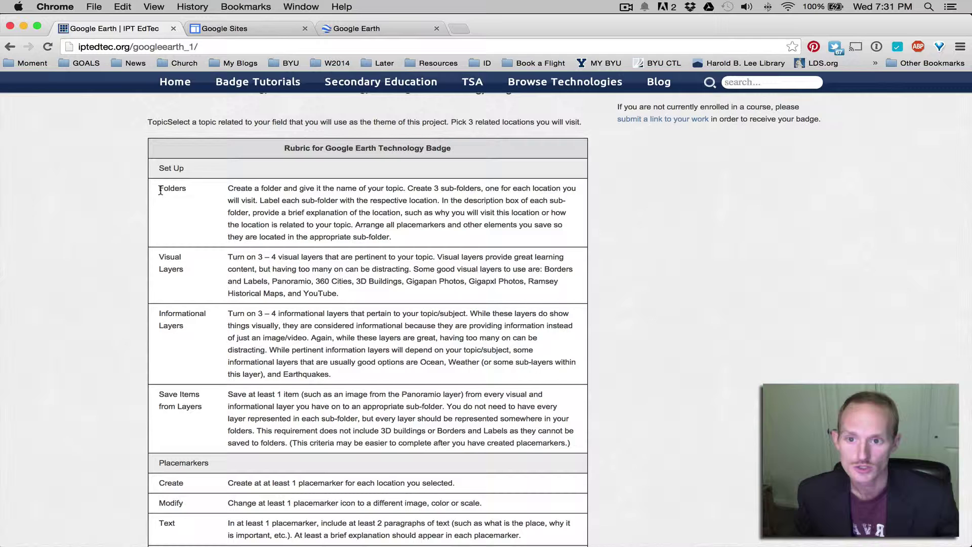
drag(160, 190, 212, 189)
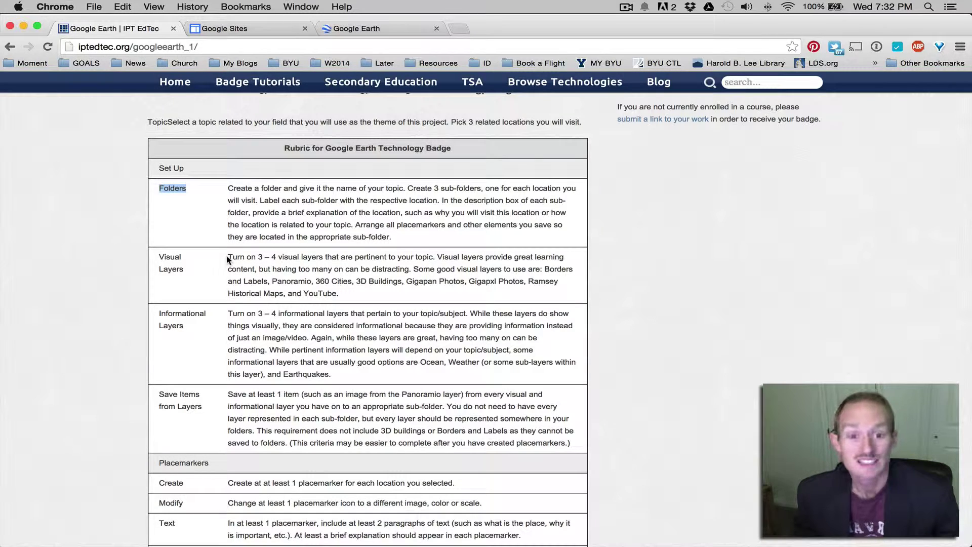
key(super+Tab)
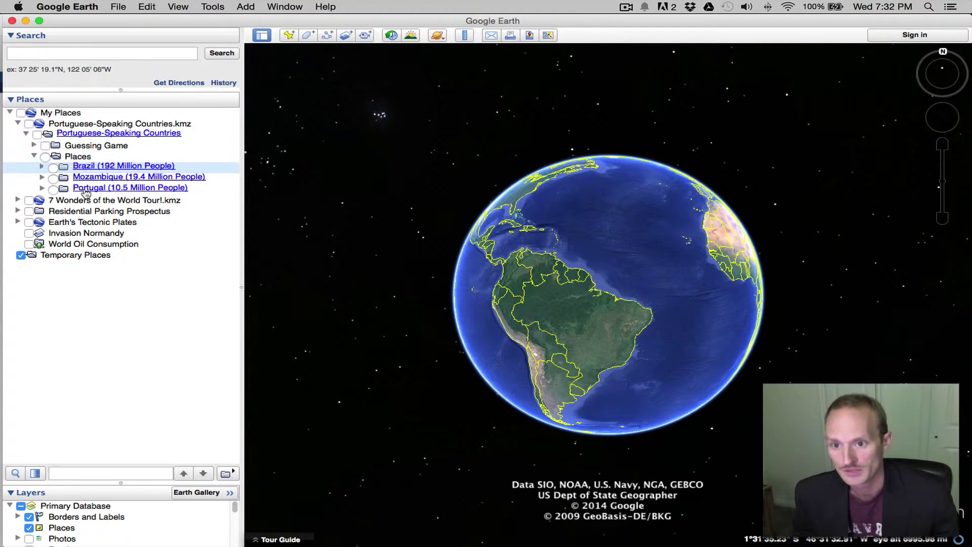
Highlight the rubric's Folders requirement to create three location sub-folders
key(super+Tab)
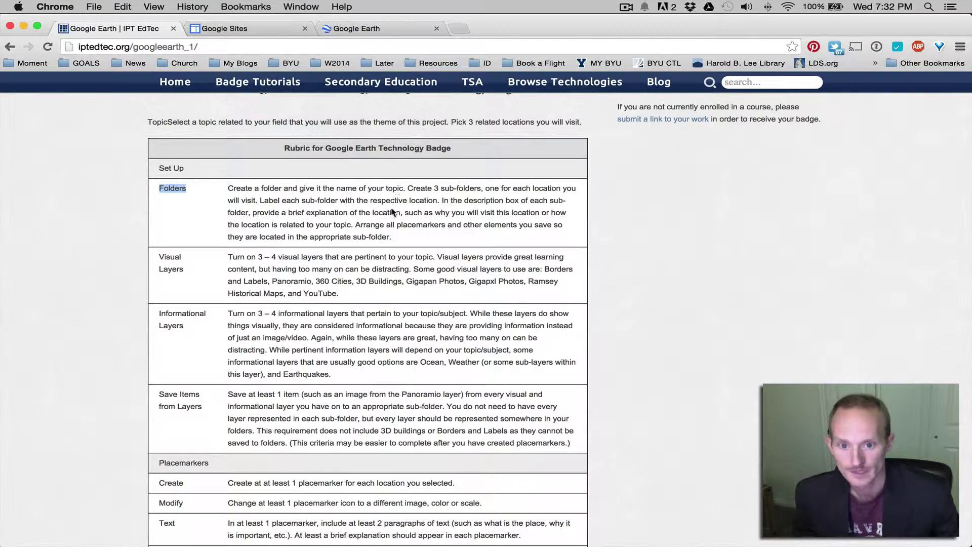
key(super+Tab)
key(super+Tab)
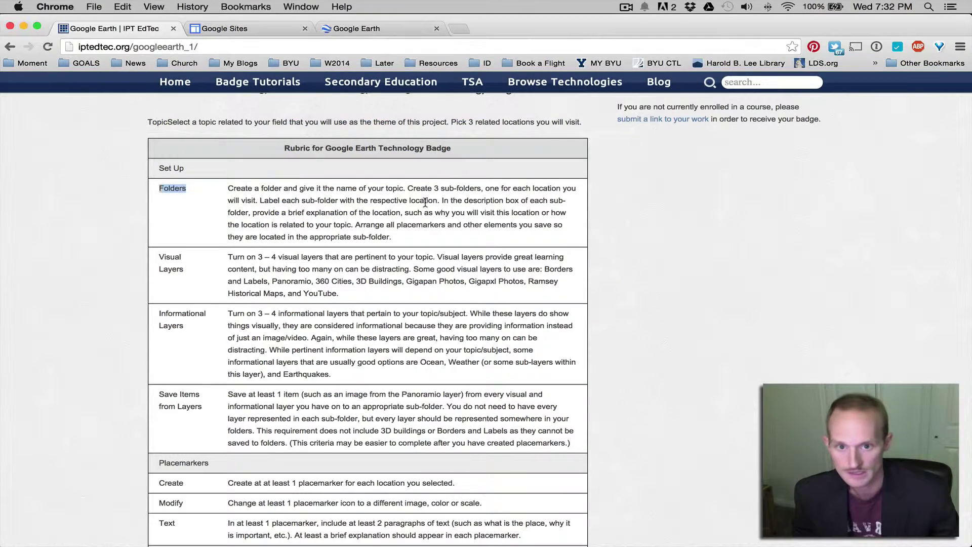
click(413, 200)
drag(408, 188, 428, 242)
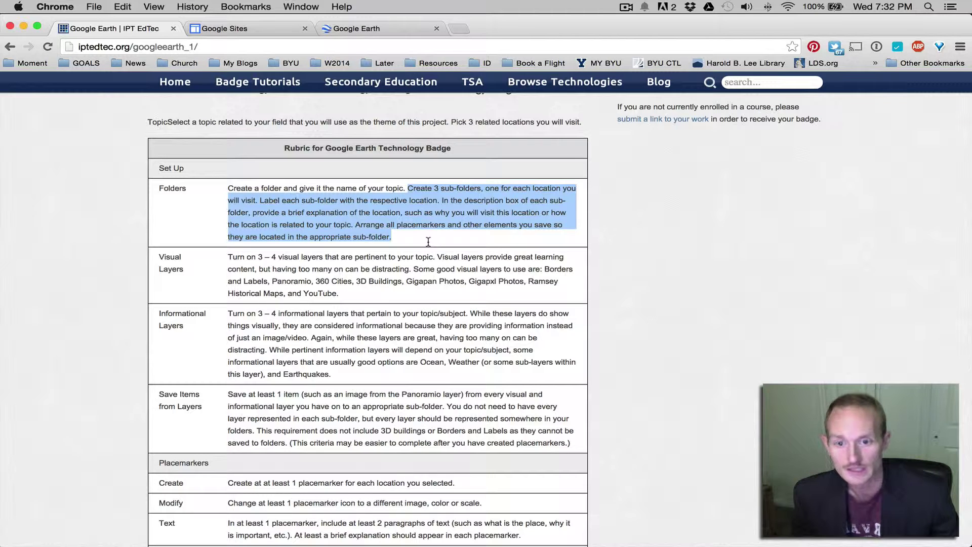
Expand and collapse Brazil, then open the Brazil, Mozambique and Portugal info balloons in turn
key(super+Tab)
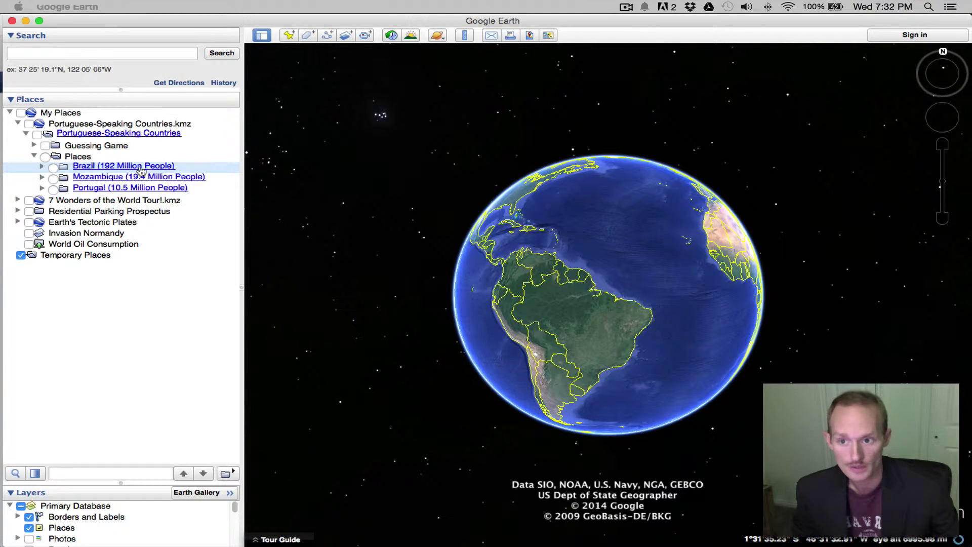
click(41, 167)
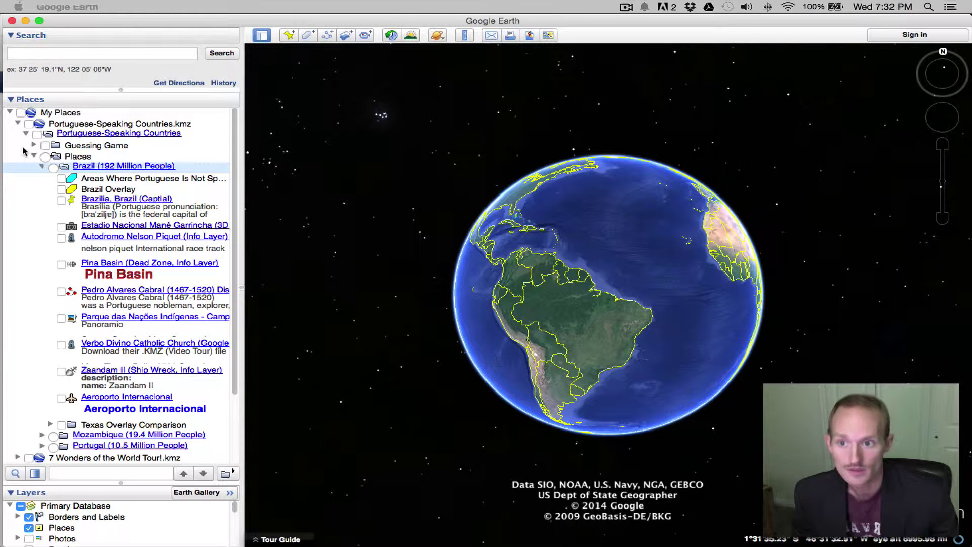
click(42, 167)
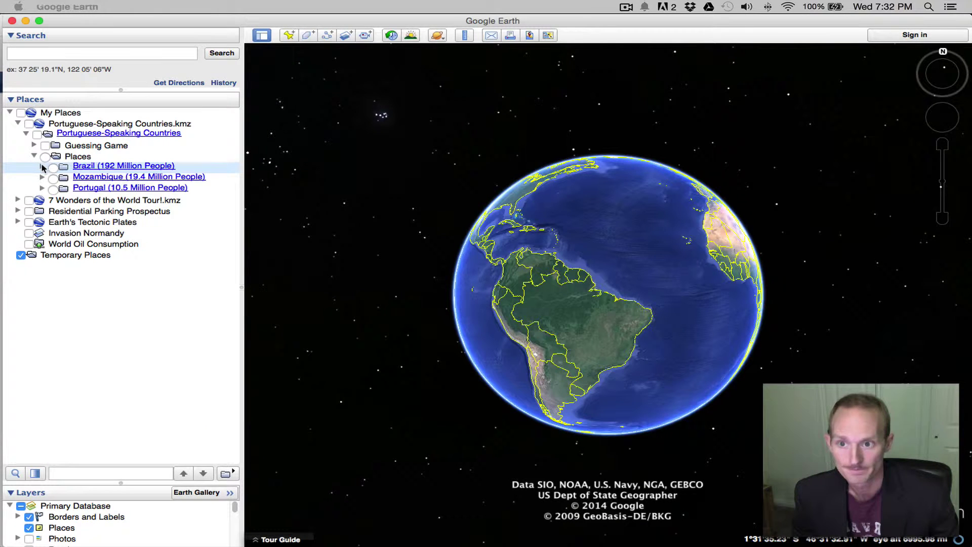
click(116, 168)
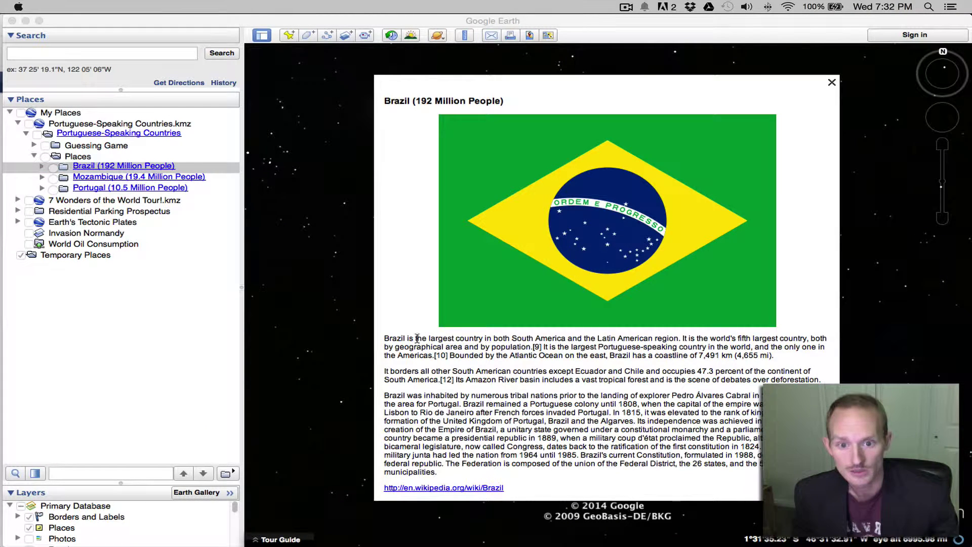
click(120, 177)
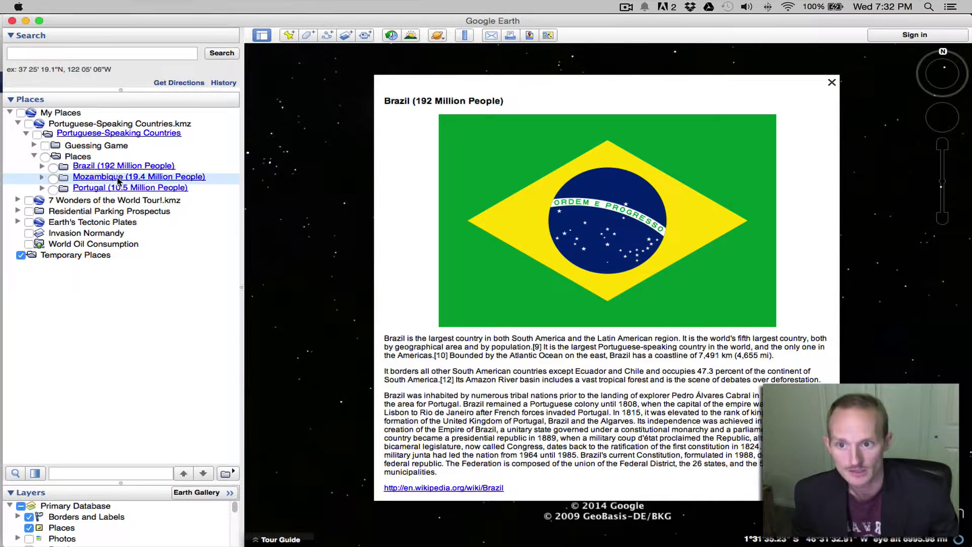
click(120, 178)
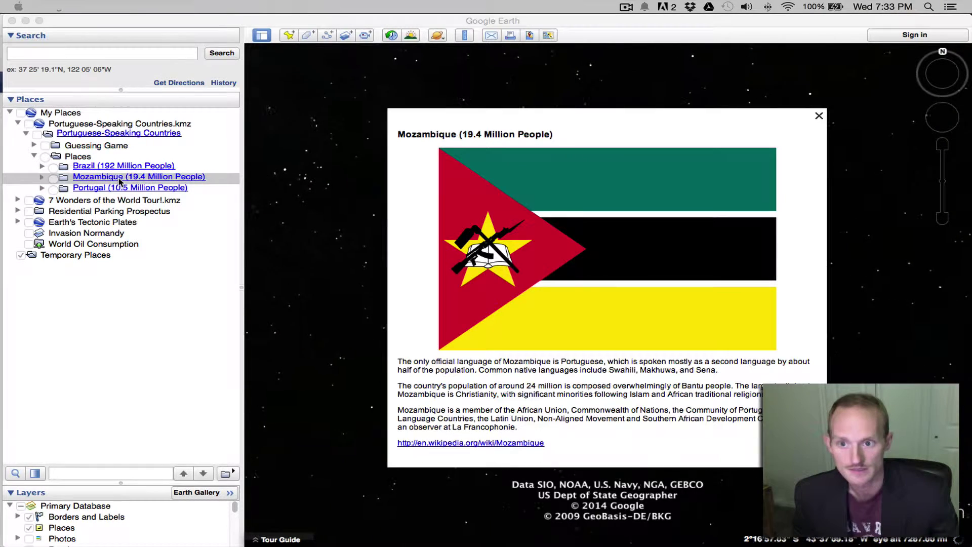
click(119, 189)
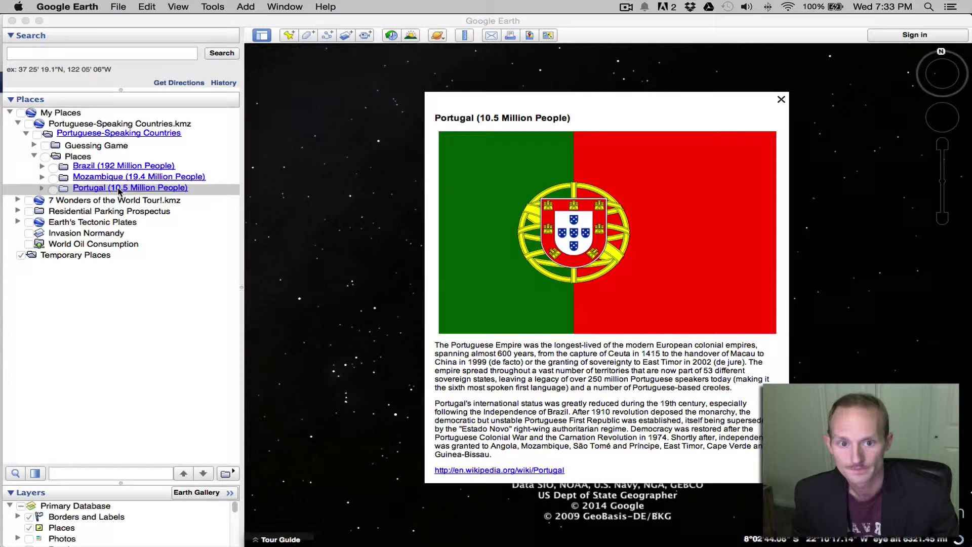
Highlight and read the rubric's Visual and Informational Layers requirements, then return to Google Earth
key(super+Tab)
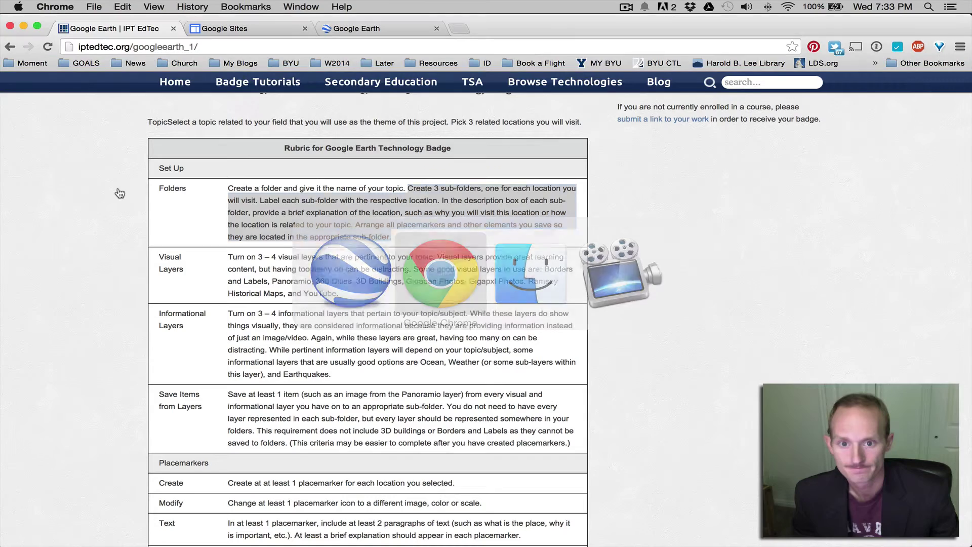
drag(226, 258, 407, 381)
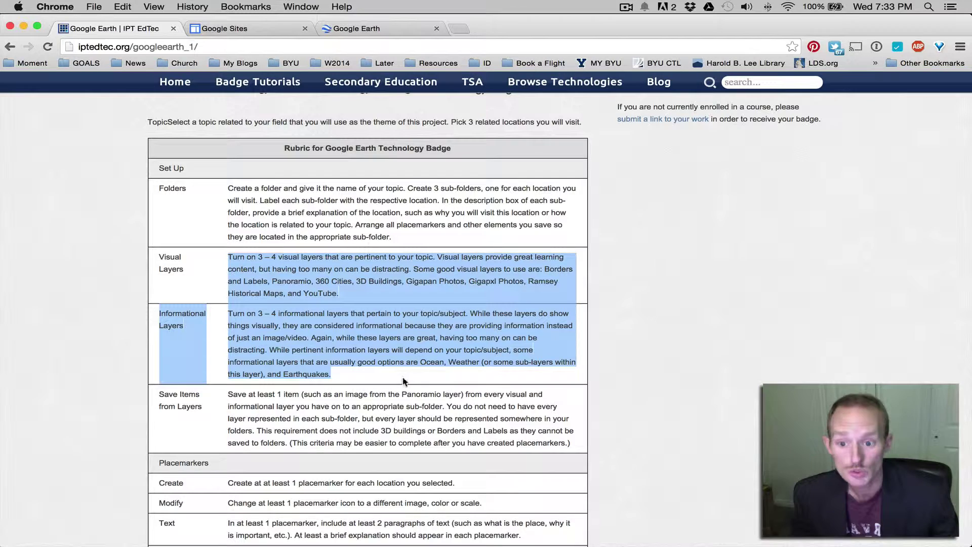
click(334, 299)
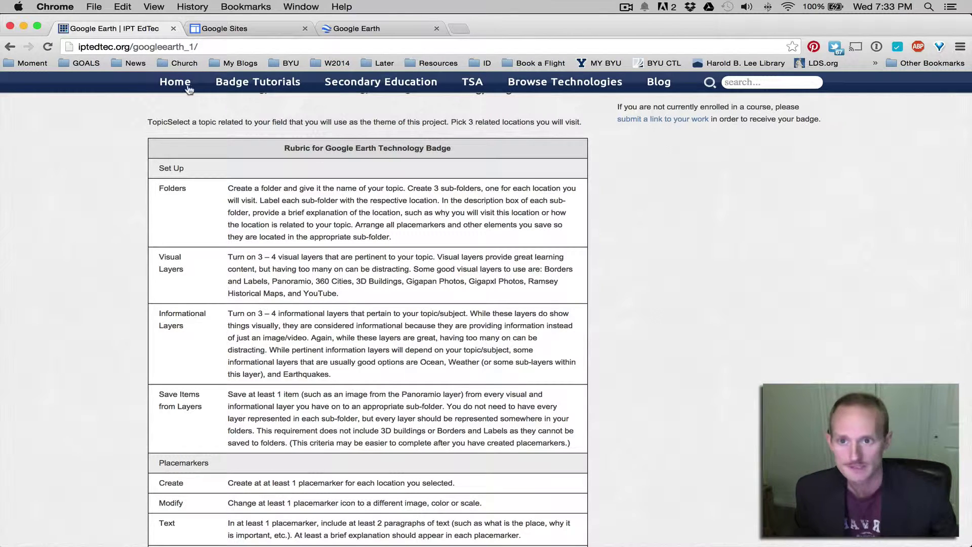
key(super+Tab)
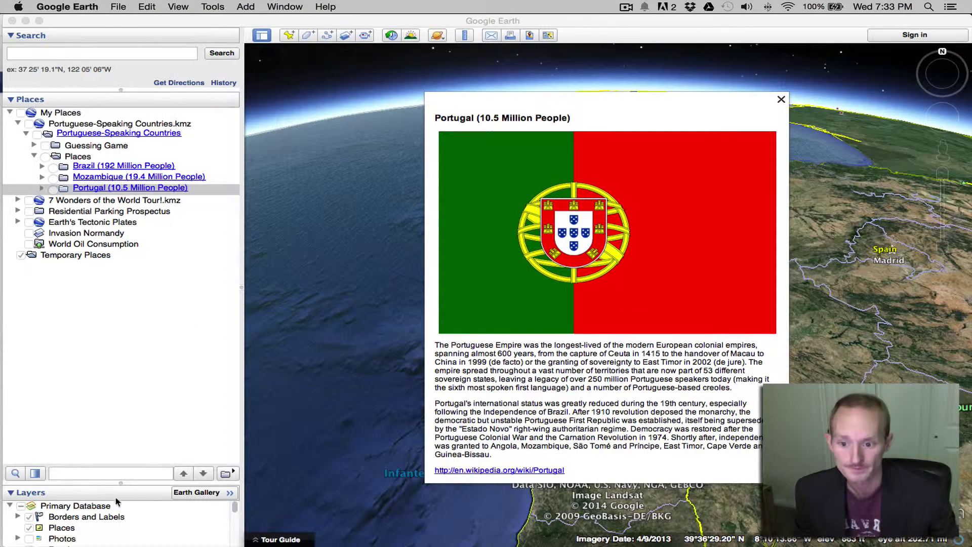
Enlarge the Layers list, turn off Primary Database, expand Borders and Labels, and close the Portugal balloon
drag(120, 485, 143, 137)
click(21, 195)
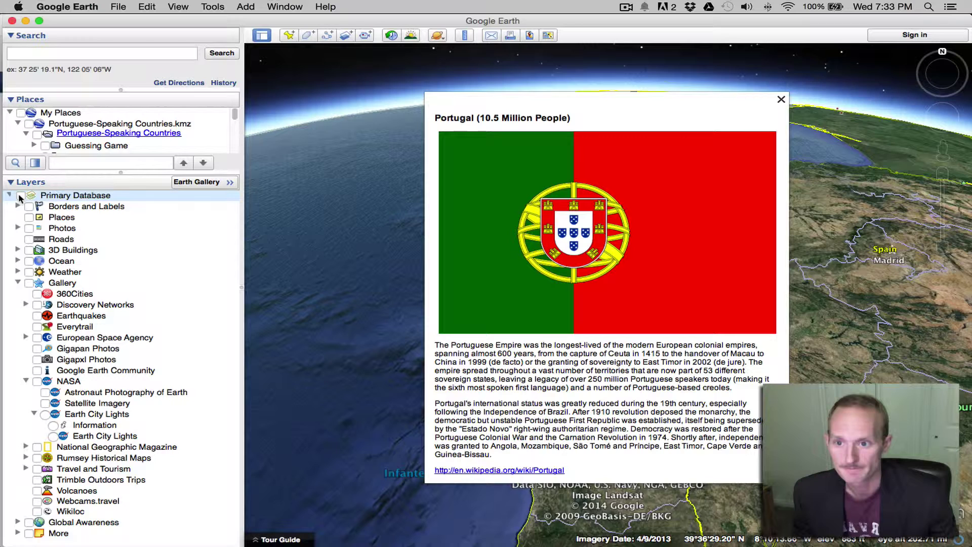
click(10, 195)
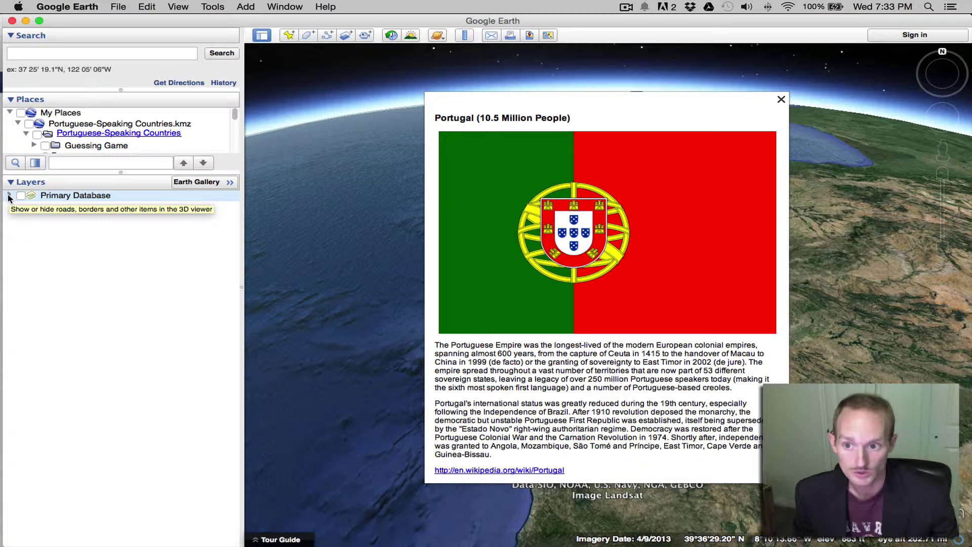
click(9, 197)
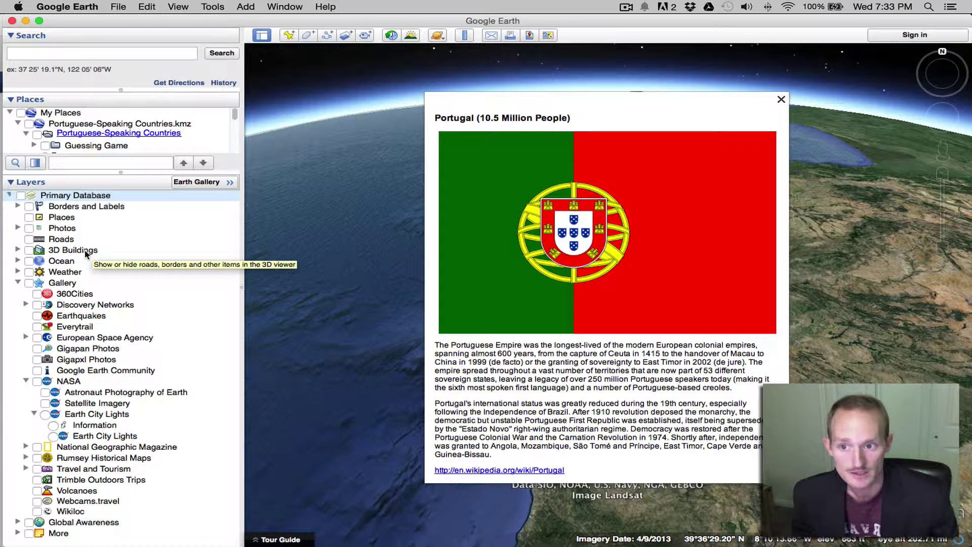
click(17, 206)
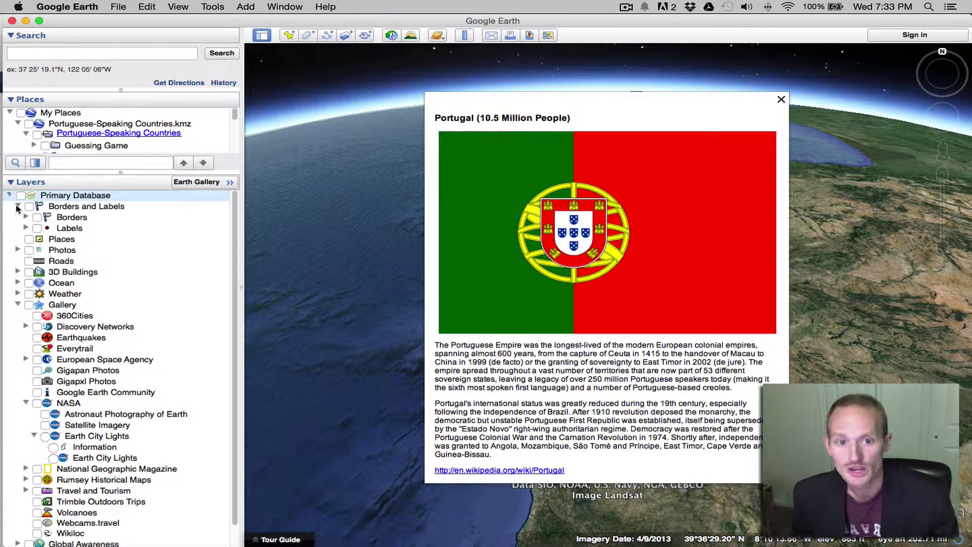
click(784, 103)
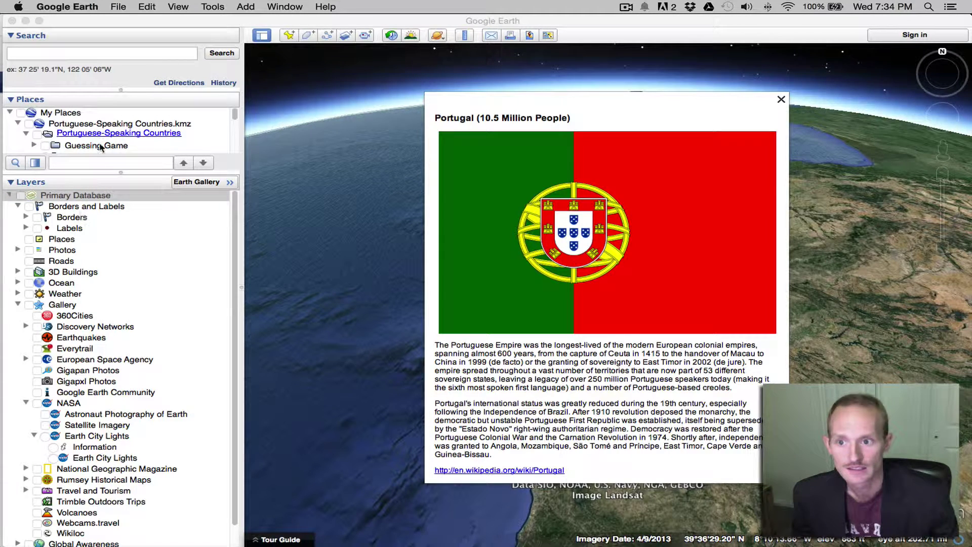
click(72, 135)
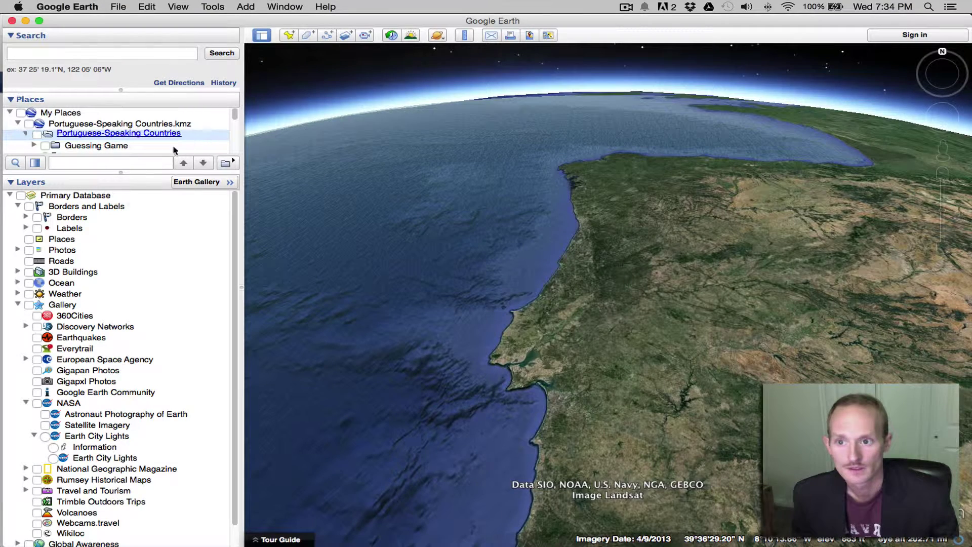
Turn on the Borders layer and zoom out from Portugal to see Europe
click(37, 217)
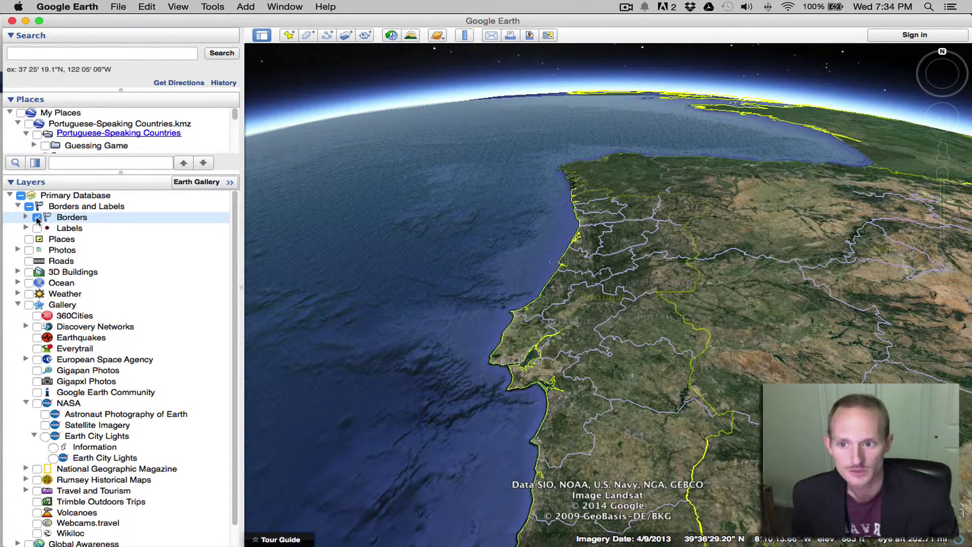
double_click(680, 279)
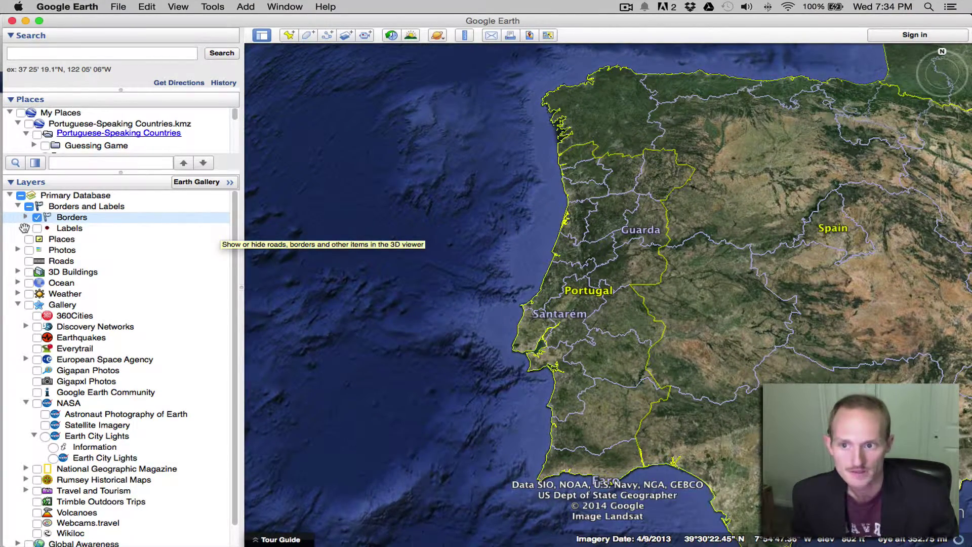
scroll(579, 320, down, 5)
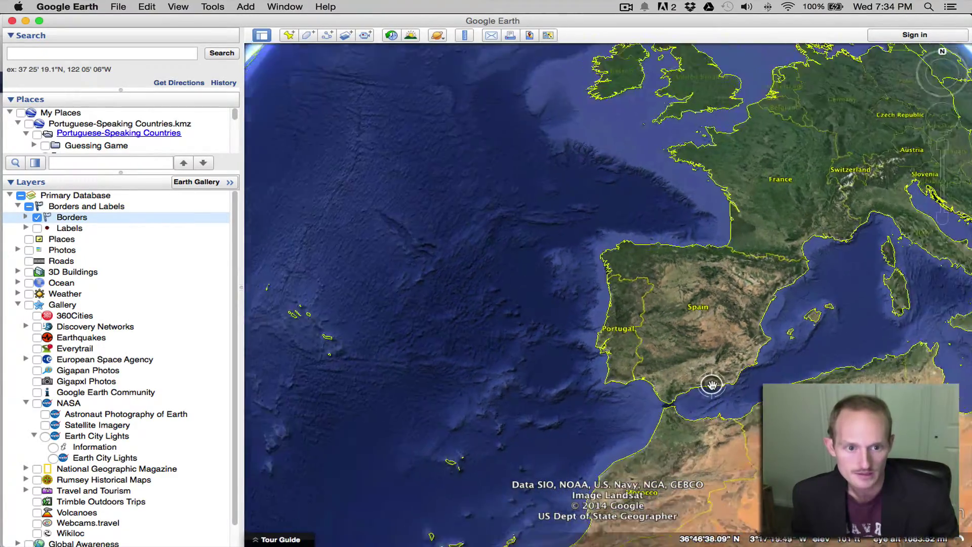
scroll(710, 384, down, 5)
Centre the view on Austria, toggle the Labels layer on then off, and enlarge the Places list
drag(813, 290, 499, 296)
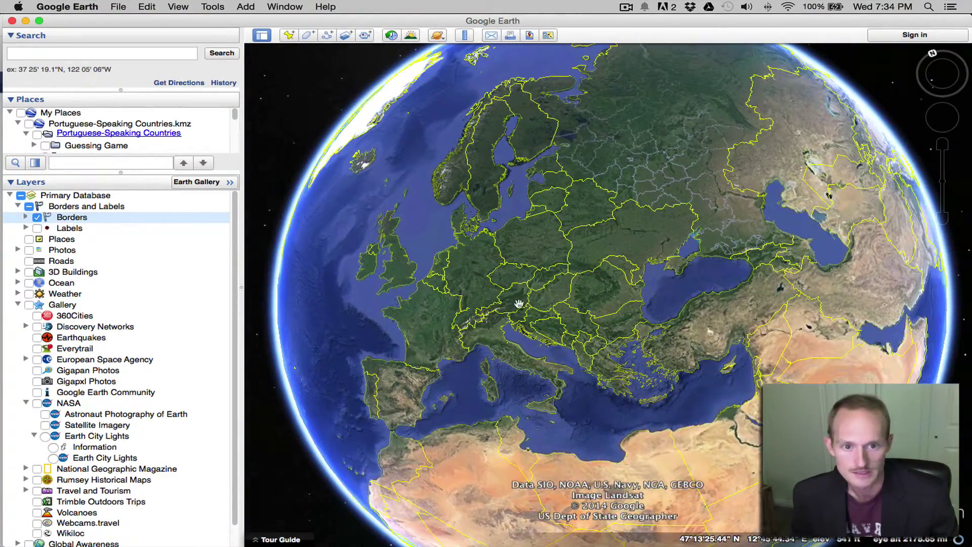
scroll(491, 291, up, 5)
scroll(491, 290, up, 3)
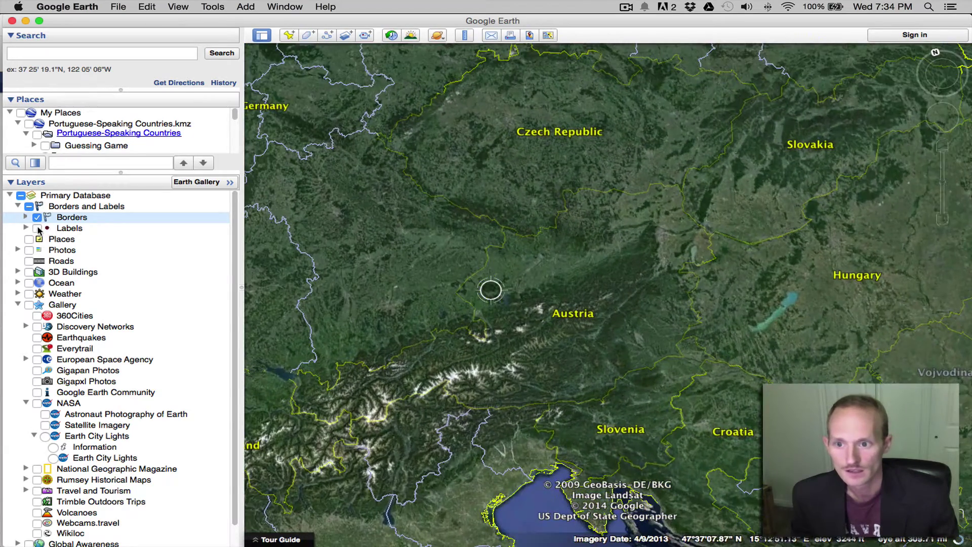
click(37, 228)
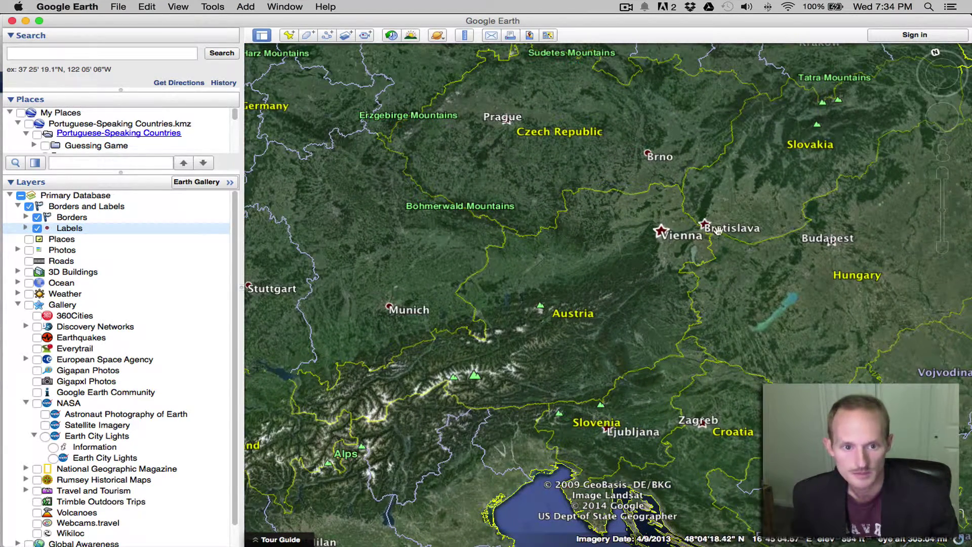
mouse_move(472, 379)
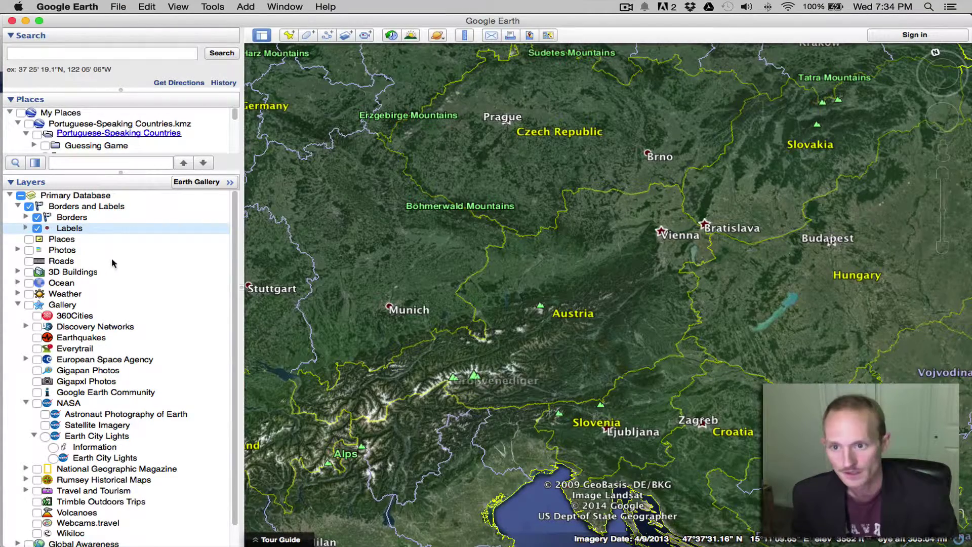
click(38, 228)
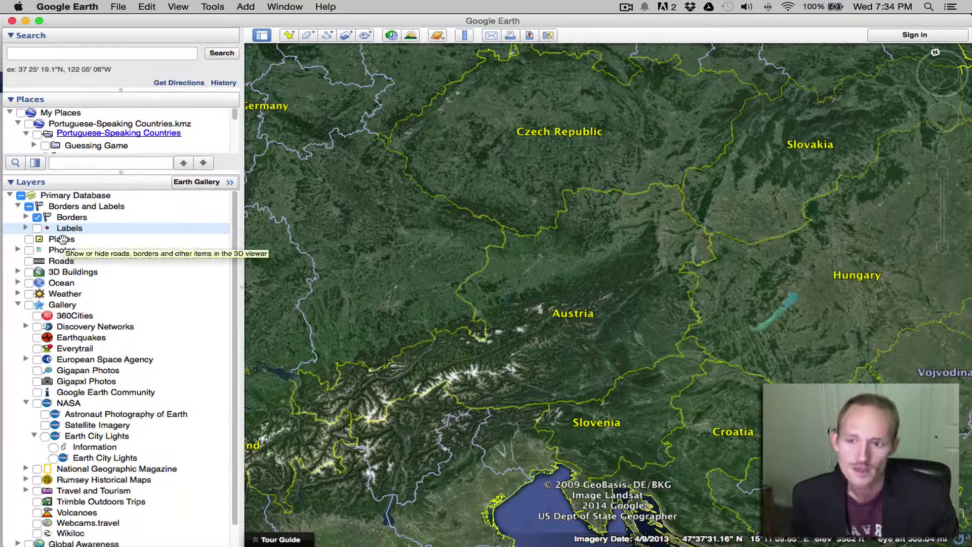
drag(123, 173, 123, 386)
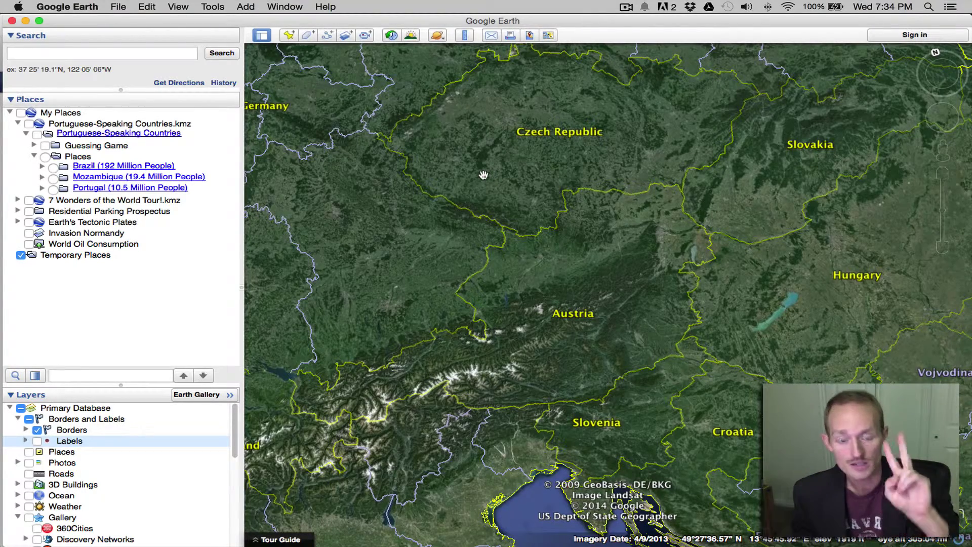
key(super+Tab)
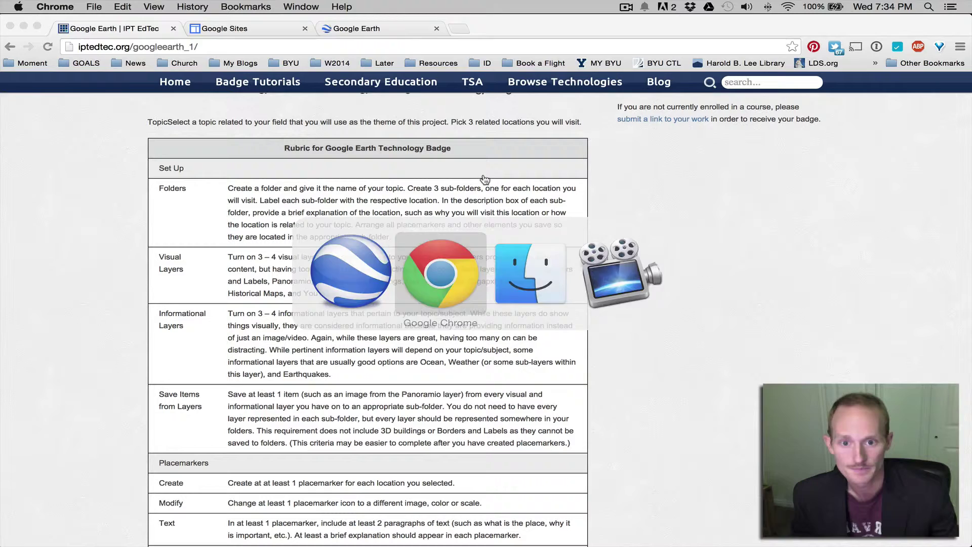
drag(257, 253, 264, 257)
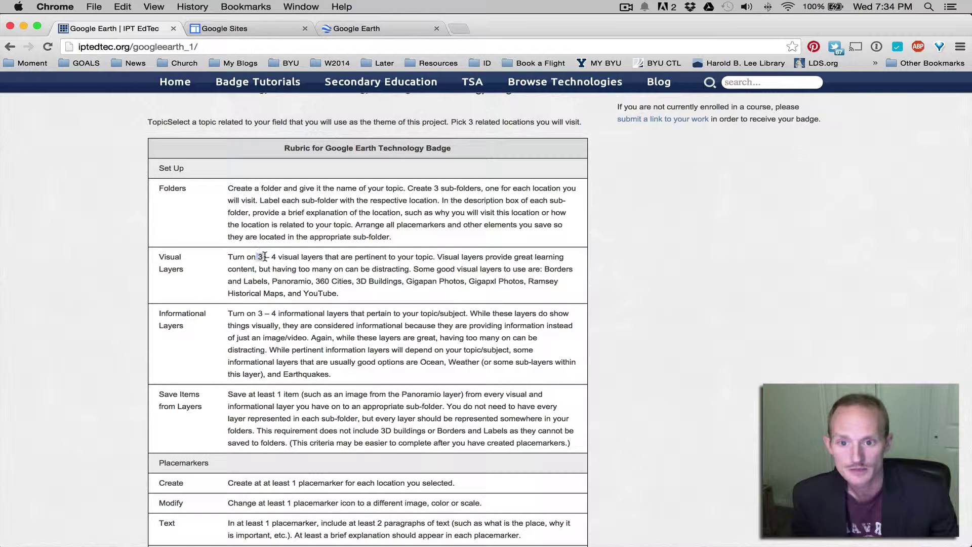
drag(257, 310, 265, 314)
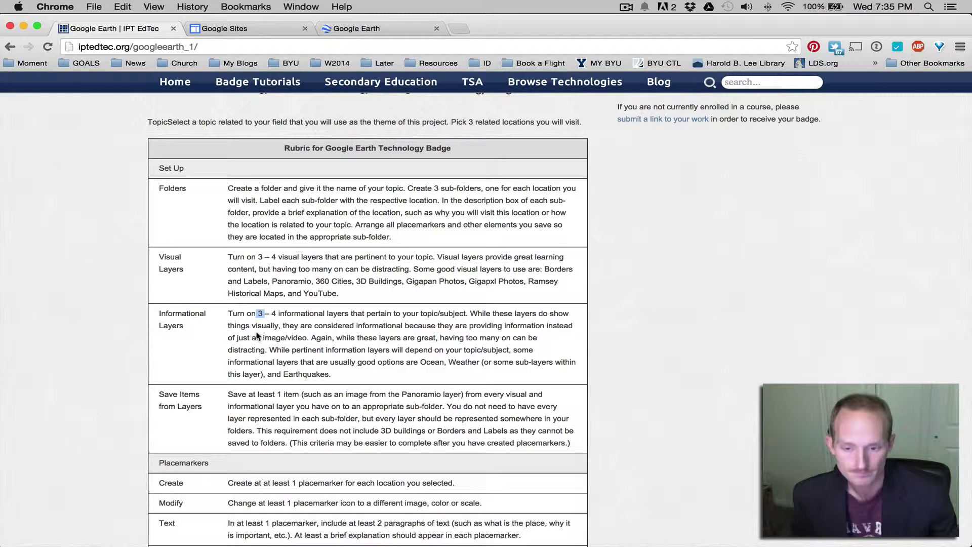
scroll(251, 406, down, 2)
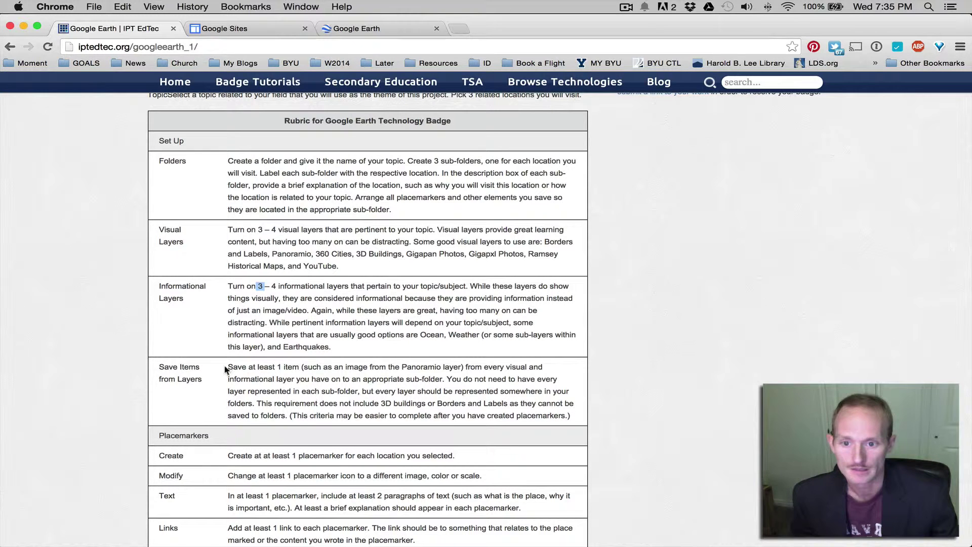
drag(227, 367, 575, 412)
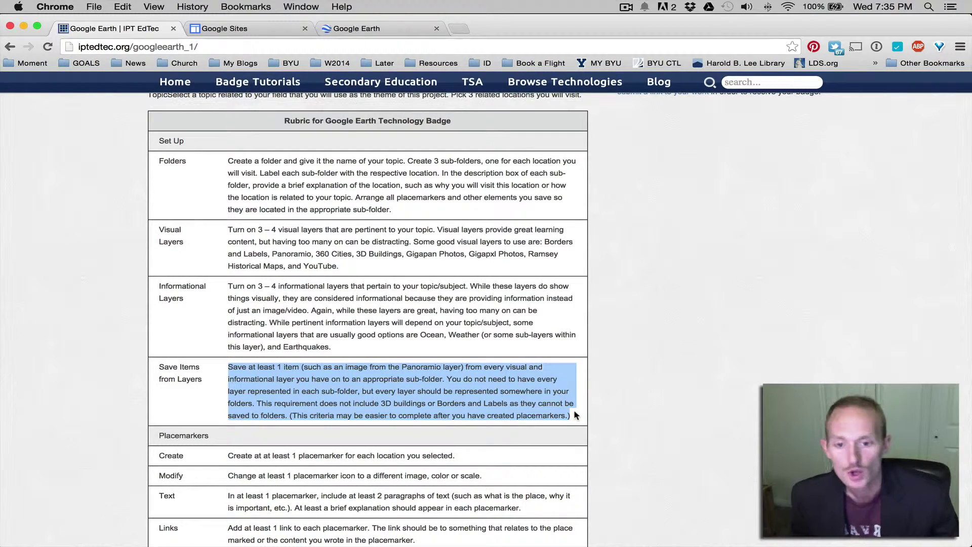
key(super+Tab)
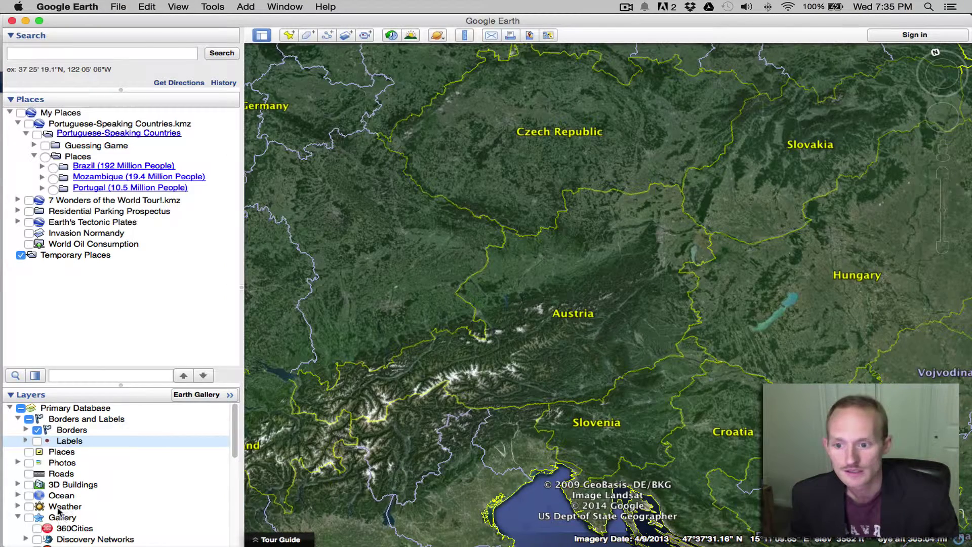
Turn on the Photos layer and preview the Wallfahrtskirche Sonntagberg photo, then close it
click(29, 463)
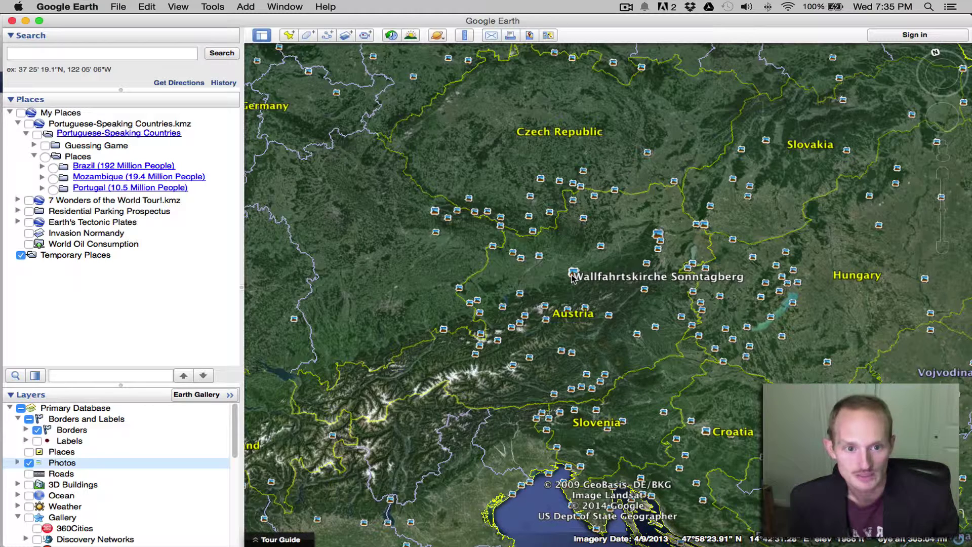
click(573, 276)
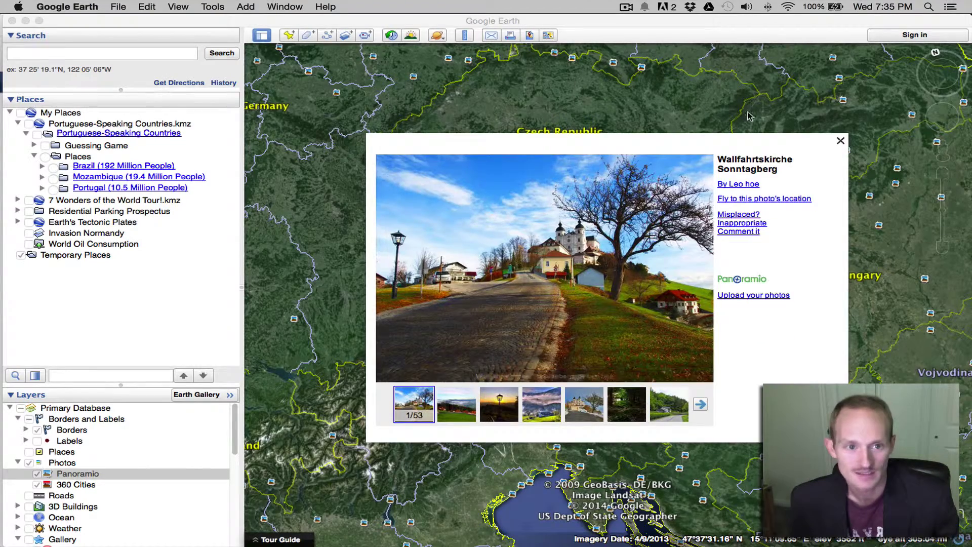
click(841, 140)
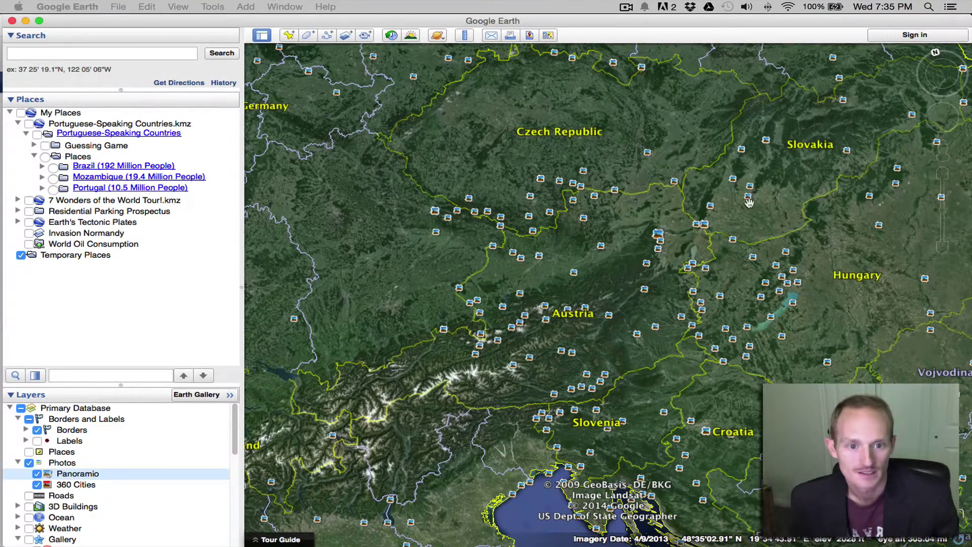
Save the Wallfahrtskirche Sonntagberg photo marker to My Places and drag it toward the Portugal folder
right_click(574, 278)
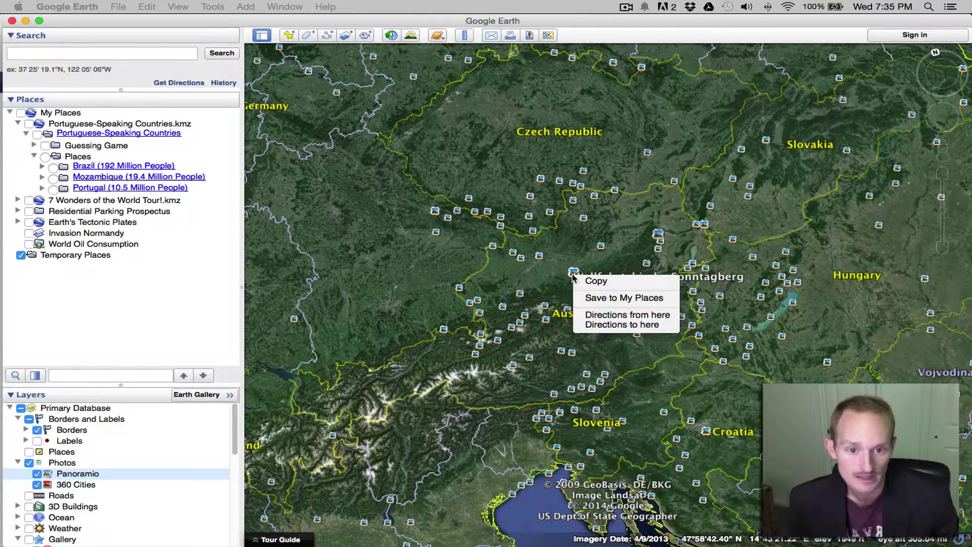
click(597, 299)
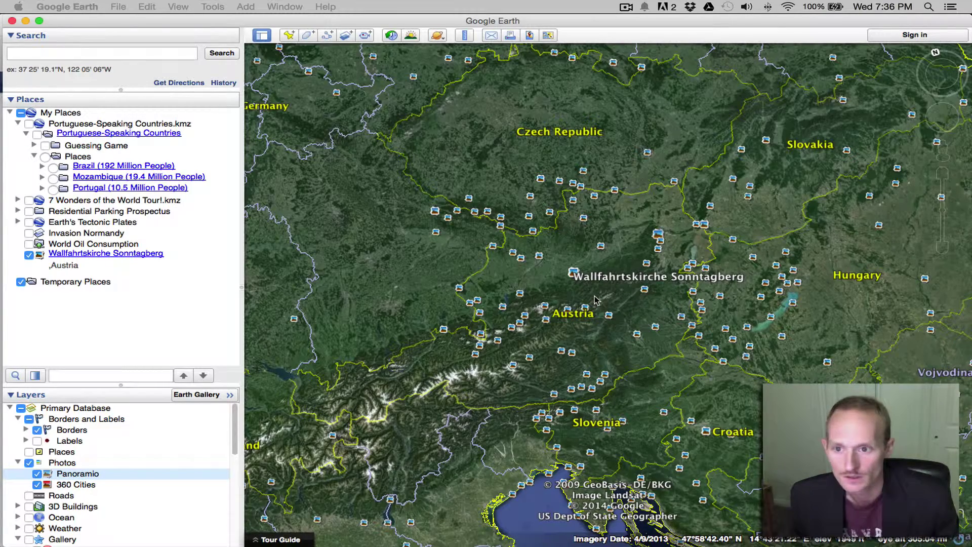
drag(68, 259, 60, 113)
Delete the saved Sonntagberg entry from Places and return to the Chrome rubric
right_click(81, 258)
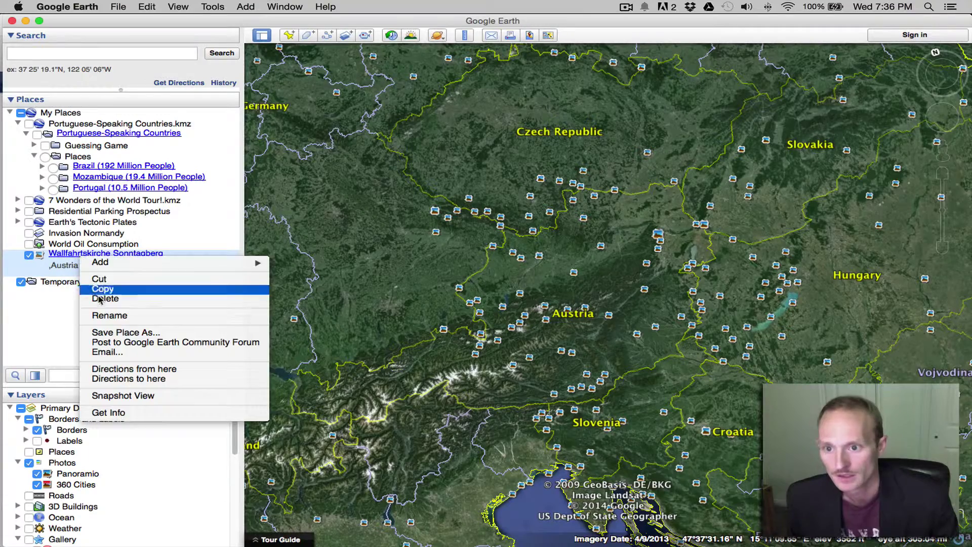
click(108, 300)
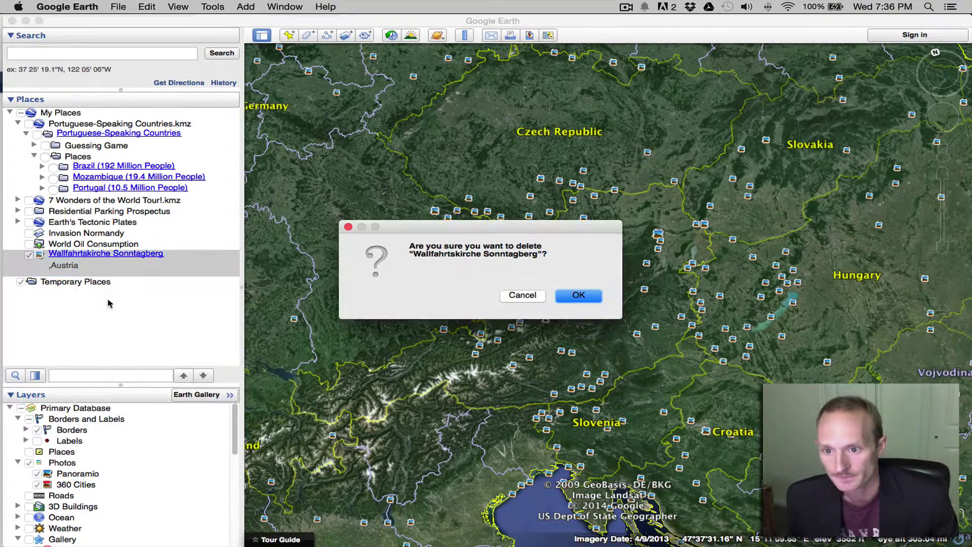
click(560, 293)
key(super+Tab)
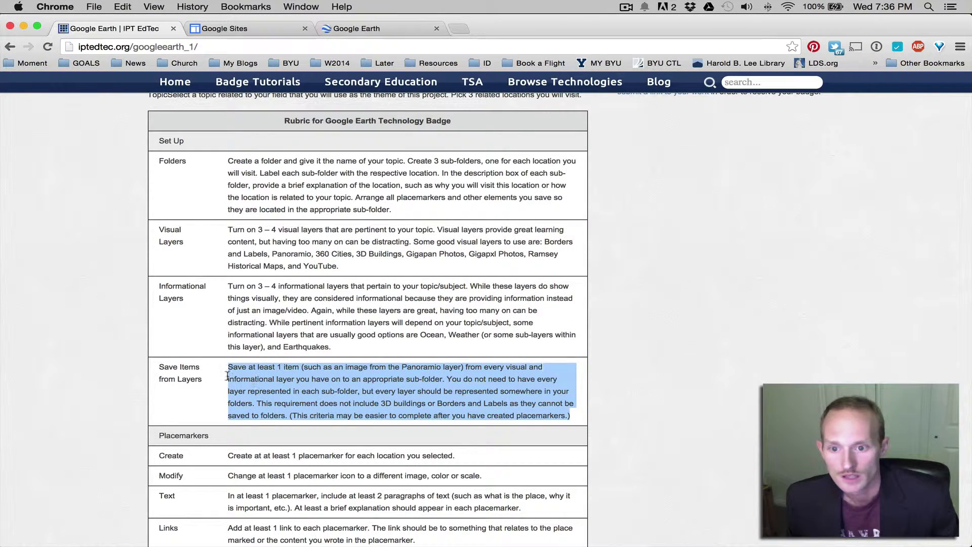
Clear the rubric highlight and switch back to the Austria photo map in Google Earth
click(232, 367)
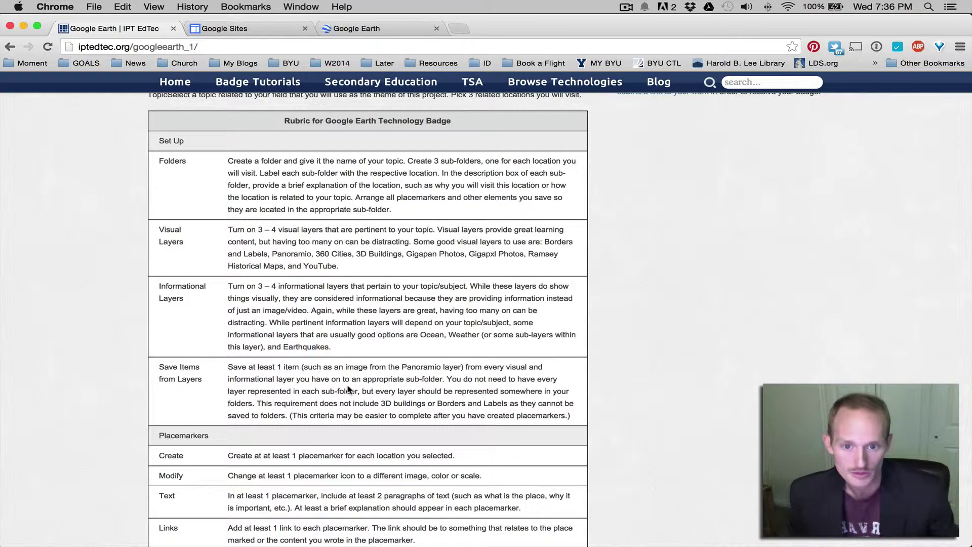
key(super+Tab)
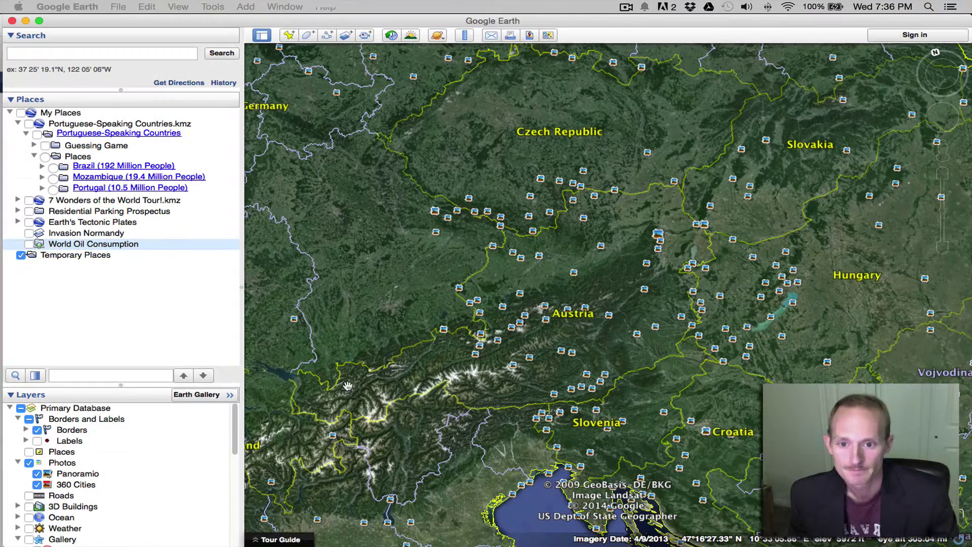
Expand the Brazil folder, widen the sidebar to show full placemark names, then return to Chrome's rubric
click(42, 167)
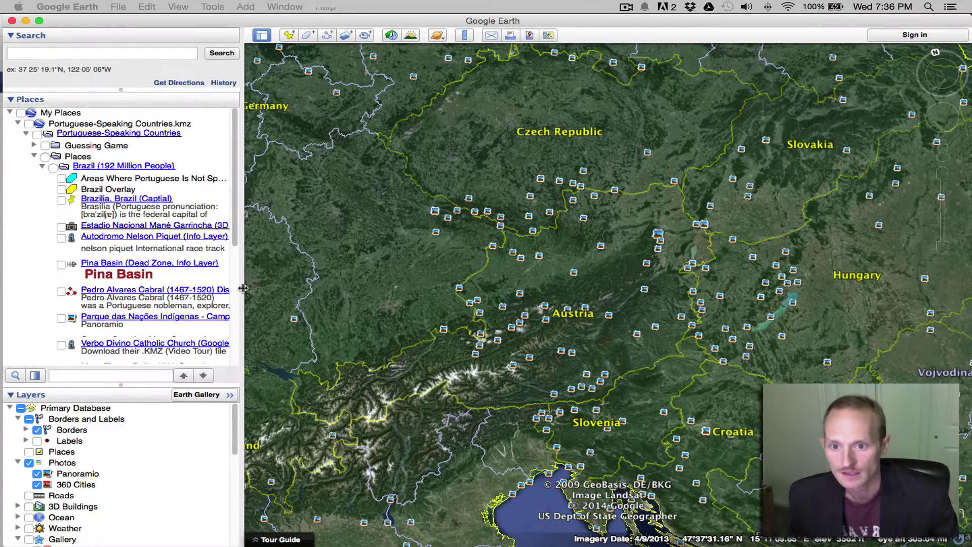
drag(243, 288, 489, 288)
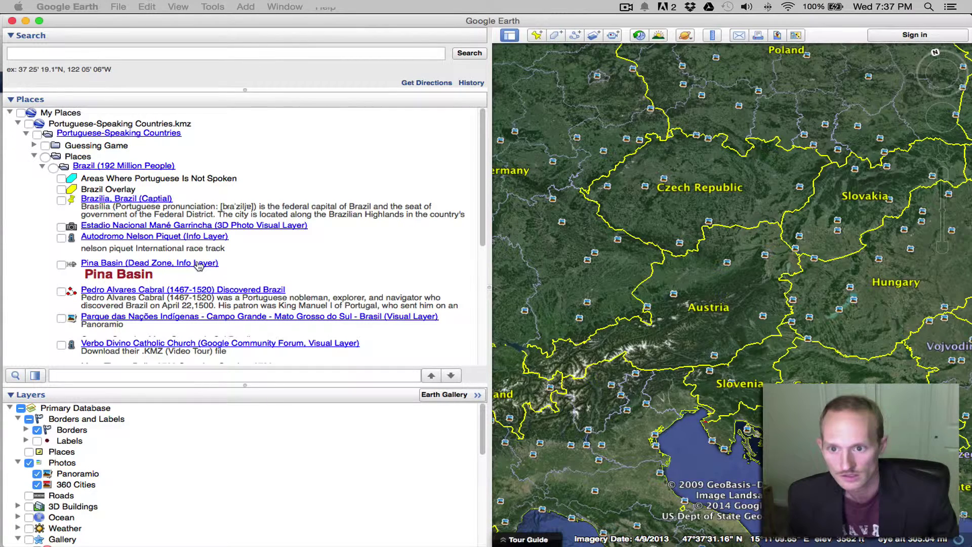
scroll(246, 321, down, 2)
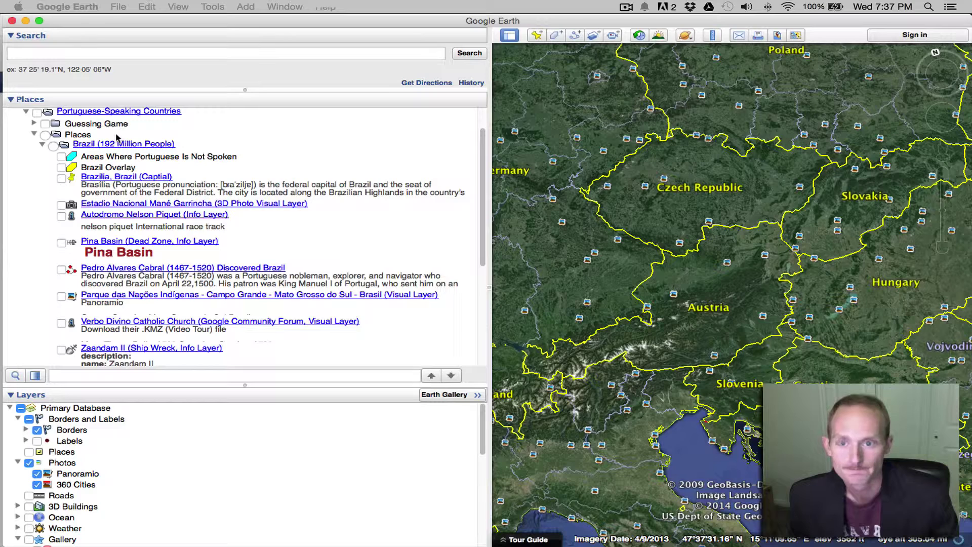
key(super+Tab)
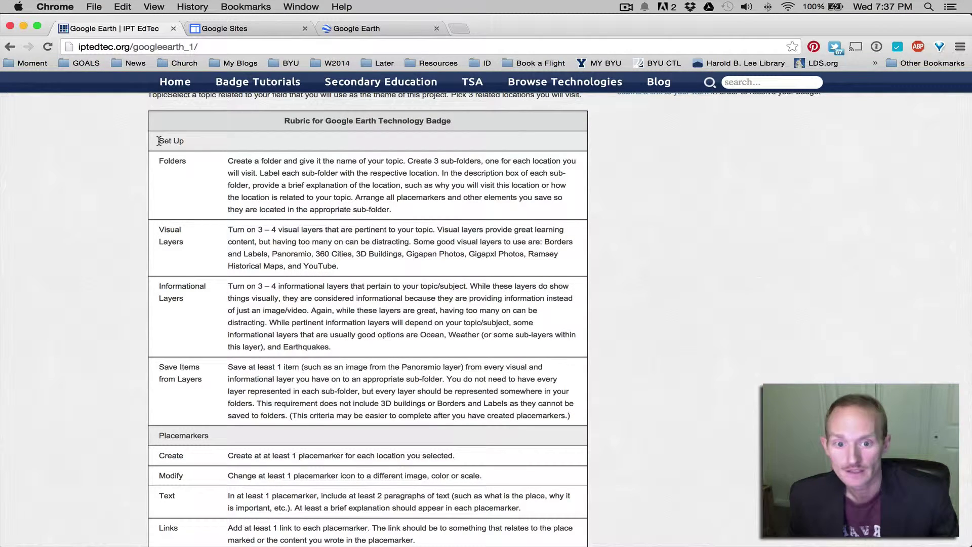
Highlight the rubric's Set Up rows from Folders to Save Items from Layers, then scroll to Placemarkers
drag(158, 141, 583, 415)
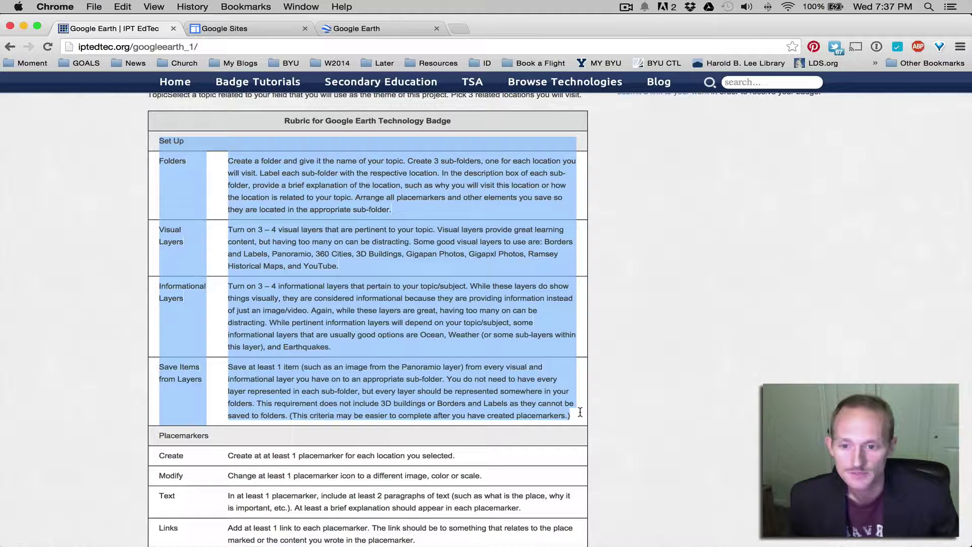
scroll(422, 422, down, 5)
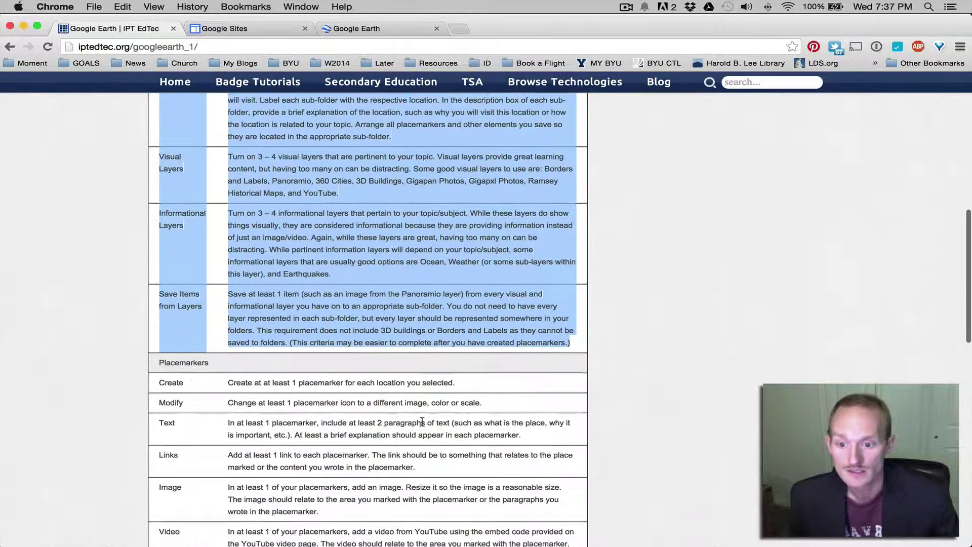